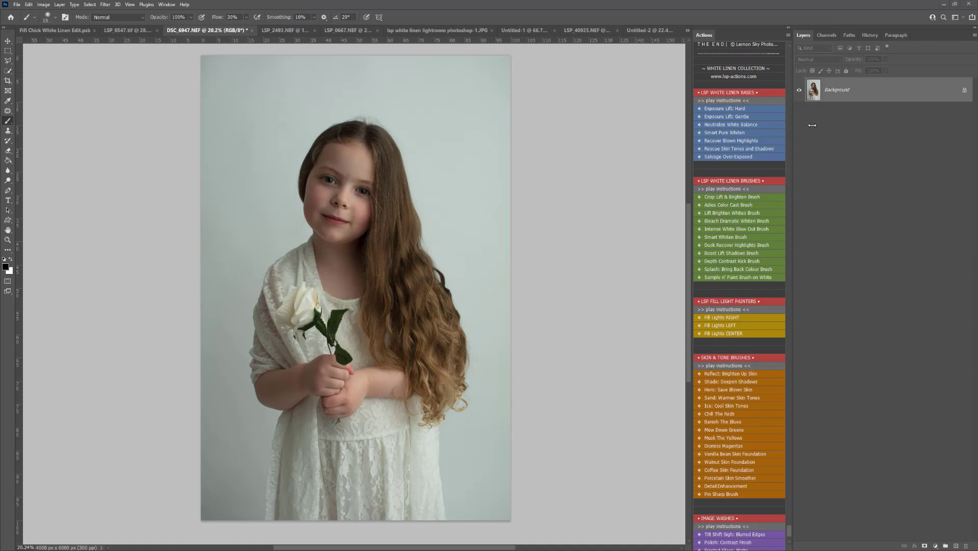
Step: Run the Exposure Lift: Hard action and raise its layer opacity to 63%
{"action": "left_click", "coordinate": [734, 108]}
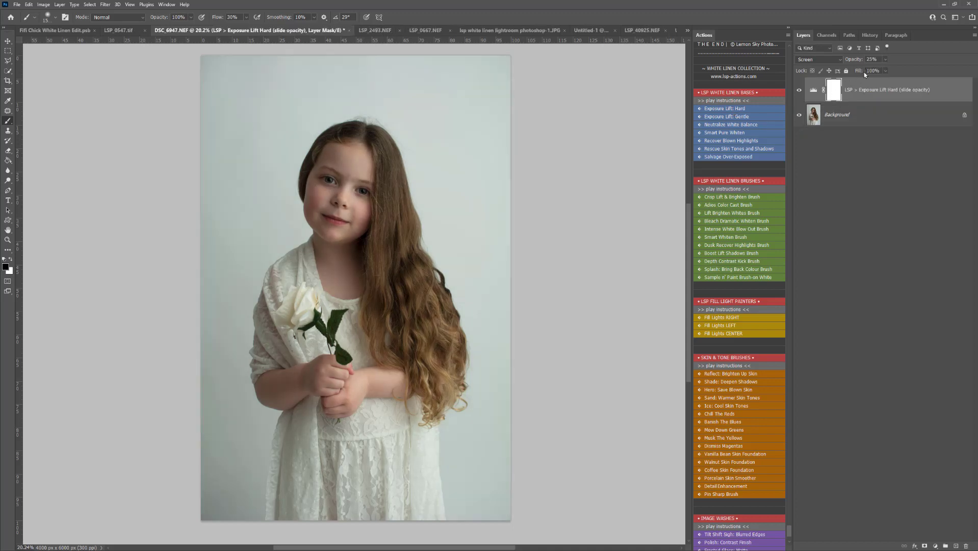
{"action": "left_click", "coordinate": [885, 60]}
{"action": "left_click_drag", "start_coordinate": [887, 70], "coordinate": [900, 68]}
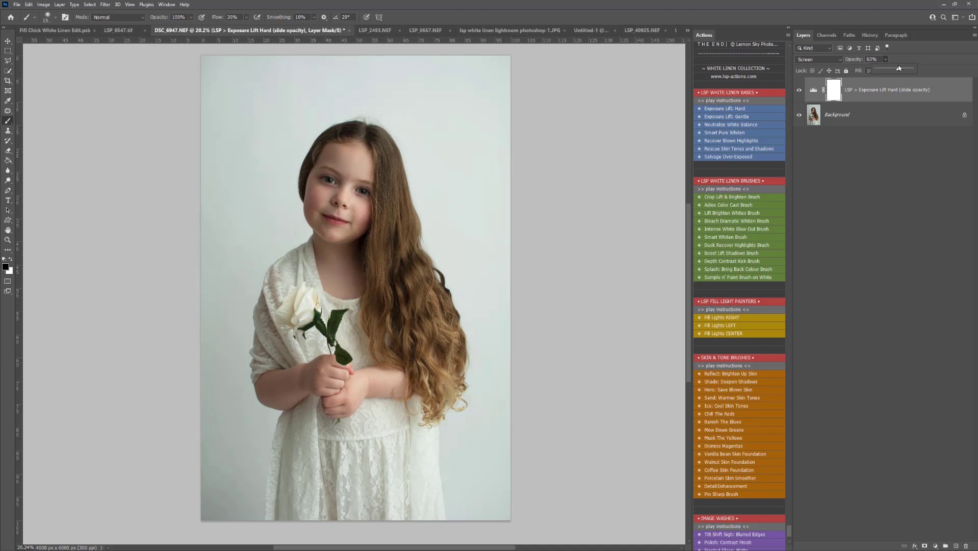
{"action": "left_click", "coordinate": [866, 92]}
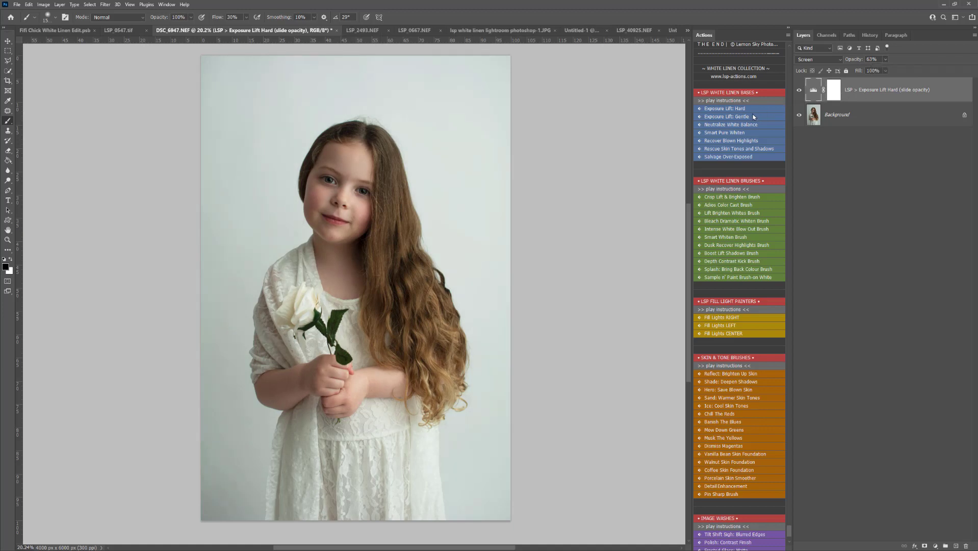
Step: Run the Exposure Lift: Gentle action and mask its effect off the girl's face and long hair
{"action": "left_click", "coordinate": [728, 119]}
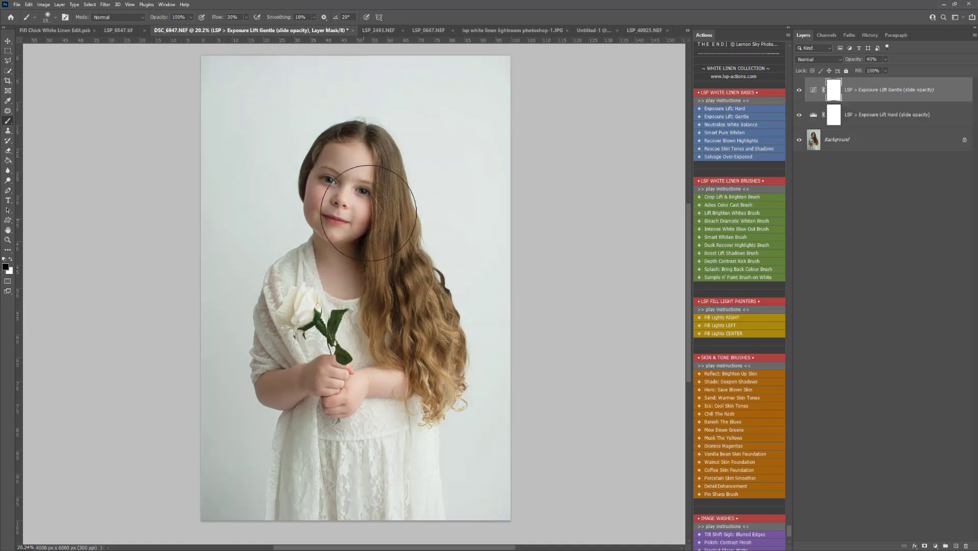
{"action": "left_click_drag", "start_coordinate": [376, 199], "coordinate": [358, 219]}
{"action": "mouse_move", "coordinate": [395, 327]}
{"action": "left_mouse_down"}
{"action": "mouse_move", "coordinate": [423, 352]}
{"action": "mouse_move", "coordinate": [422, 386]}
{"action": "mouse_move", "coordinate": [404, 419]}
{"action": "mouse_move", "coordinate": [391, 507]}
{"action": "mouse_move", "coordinate": [405, 434]}
{"action": "mouse_move", "coordinate": [352, 199]}
{"action": "mouse_move", "coordinate": [375, 322]}
{"action": "mouse_move", "coordinate": [350, 343]}
{"action": "mouse_move", "coordinate": [367, 299]}
{"action": "mouse_move", "coordinate": [400, 330]}
{"action": "mouse_move", "coordinate": [400, 369]}
{"action": "mouse_move", "coordinate": [420, 367]}
{"action": "left_mouse_up"}
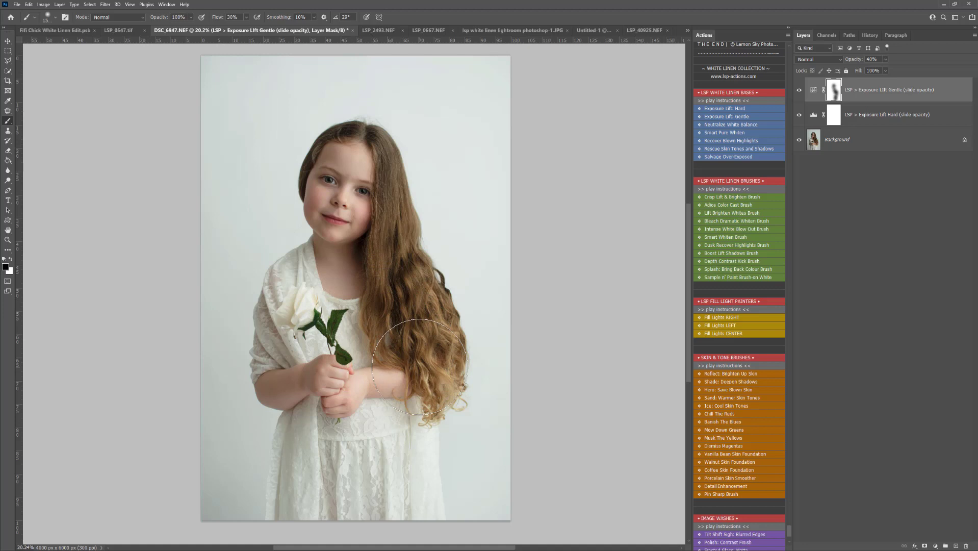
Step: Run the Neutralize White Balance action and slightly lower its layer opacity
{"action": "left_click", "coordinate": [738, 134]}
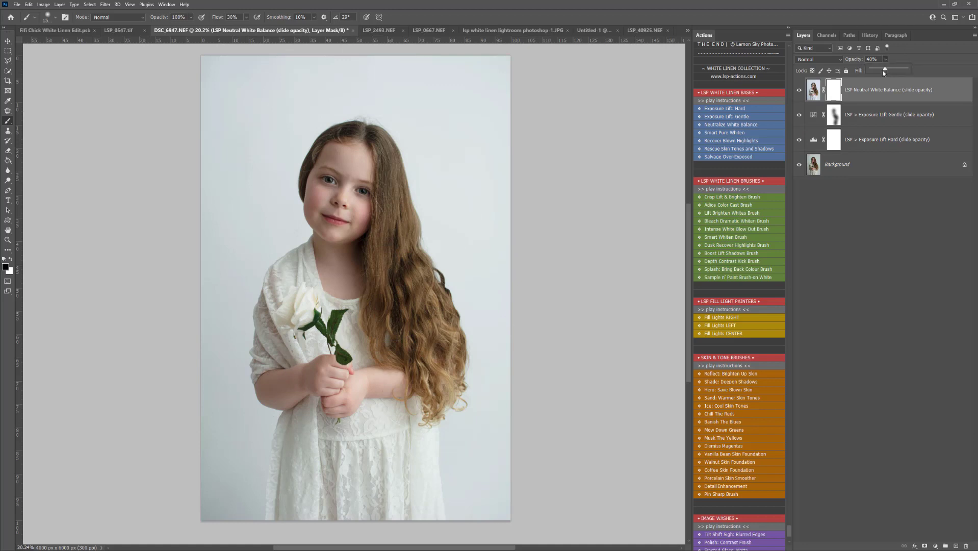
{"action": "mouse_move", "coordinate": [884, 72]}
{"action": "left_mouse_down"}
{"action": "mouse_move", "coordinate": [862, 68]}
{"action": "mouse_move", "coordinate": [881, 70]}
{"action": "left_mouse_up"}
Step: Run the Rescue Skin Tones and Shadows action and mask its effect off the girl's face, body and hair with a resized brush
{"action": "left_click", "coordinate": [732, 149]}
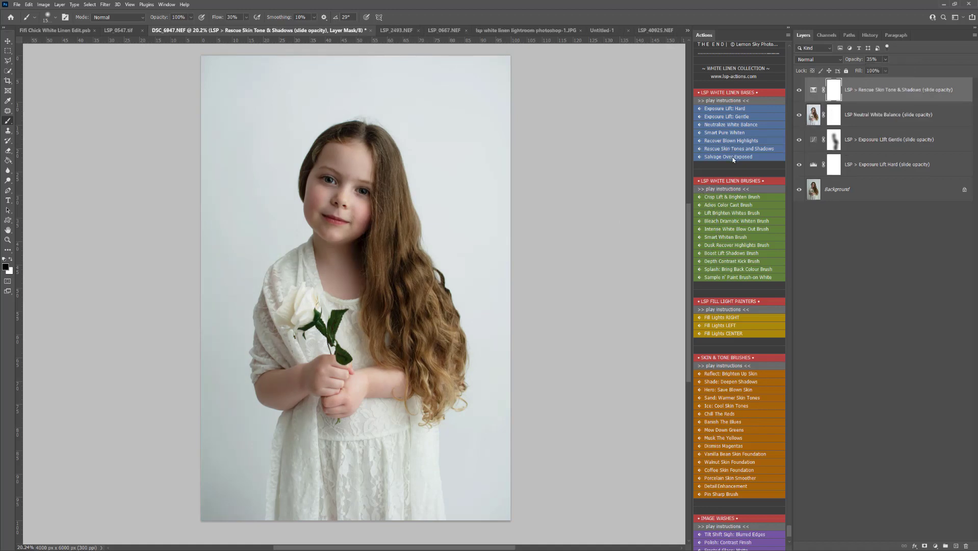
{"action": "left_click", "coordinate": [380, 266]}
{"action": "mouse_move", "coordinate": [380, 259]}
{"action": "left_mouse_down"}
{"action": "mouse_move", "coordinate": [418, 367]}
{"action": "mouse_move", "coordinate": [406, 358]}
{"action": "mouse_move", "coordinate": [383, 254]}
{"action": "left_mouse_up"}
{"action": "right_click", "coordinate": [358, 215]}
{"action": "left_click_drag", "start_coordinate": [444, 235], "coordinate": [440, 235]}
{"action": "mouse_move", "coordinate": [344, 172]}
{"action": "left_mouse_down"}
{"action": "mouse_move", "coordinate": [338, 183]}
{"action": "mouse_move", "coordinate": [365, 172]}
{"action": "left_mouse_up"}
{"action": "left_click_drag", "start_coordinate": [362, 243], "coordinate": [356, 339]}
{"action": "mouse_move", "coordinate": [392, 422]}
{"action": "left_mouse_down"}
{"action": "mouse_move", "coordinate": [424, 358]}
{"action": "mouse_move", "coordinate": [419, 296]}
{"action": "mouse_move", "coordinate": [409, 293]}
{"action": "mouse_move", "coordinate": [403, 261]}
{"action": "mouse_move", "coordinate": [396, 318]}
{"action": "left_mouse_up"}
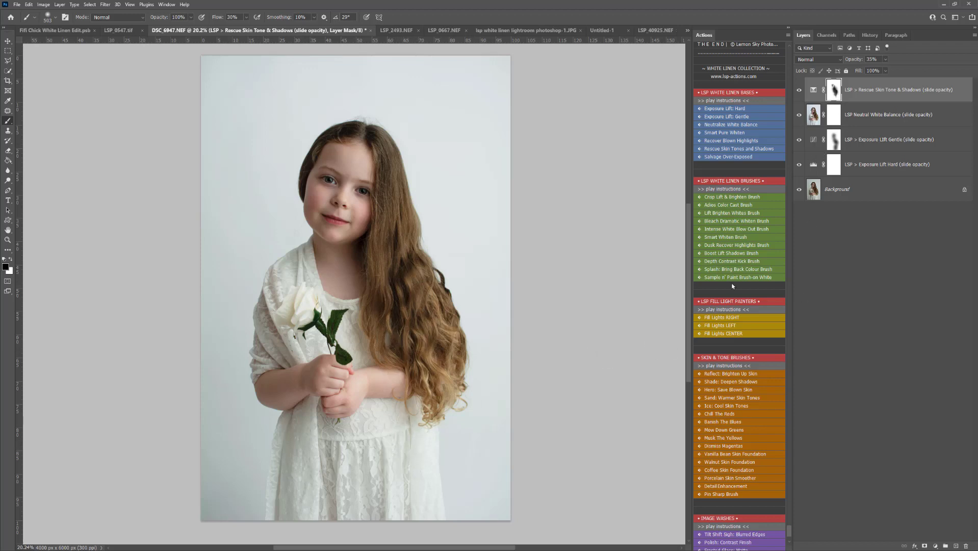
Step: Run the Banish The Blues action and paint its effect onto the backdrop around the girl with a large white brush
{"action": "scroll", "coordinate": [732, 286], "scroll_direction": "down", "scroll_amount": 3}
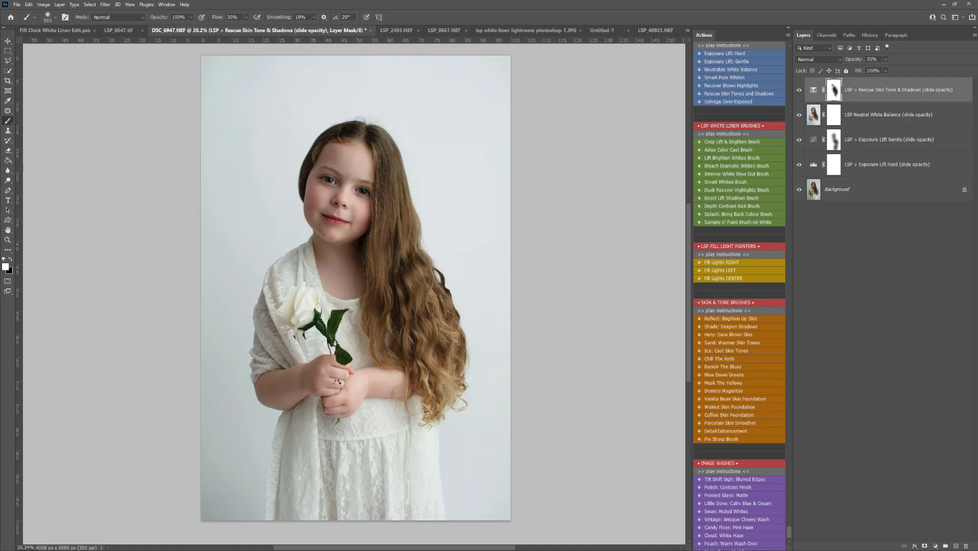
{"action": "right_click", "coordinate": [340, 381]}
{"action": "left_click_drag", "start_coordinate": [427, 403], "coordinate": [427, 403]}
{"action": "left_click", "coordinate": [240, 478]}
{"action": "key", "text": "bracketright"}
{"action": "key", "text": "bracketright"}
{"action": "key", "text": "bracketright"}
{"action": "key", "text": "bracketright"}
{"action": "key", "text": "bracketright"}
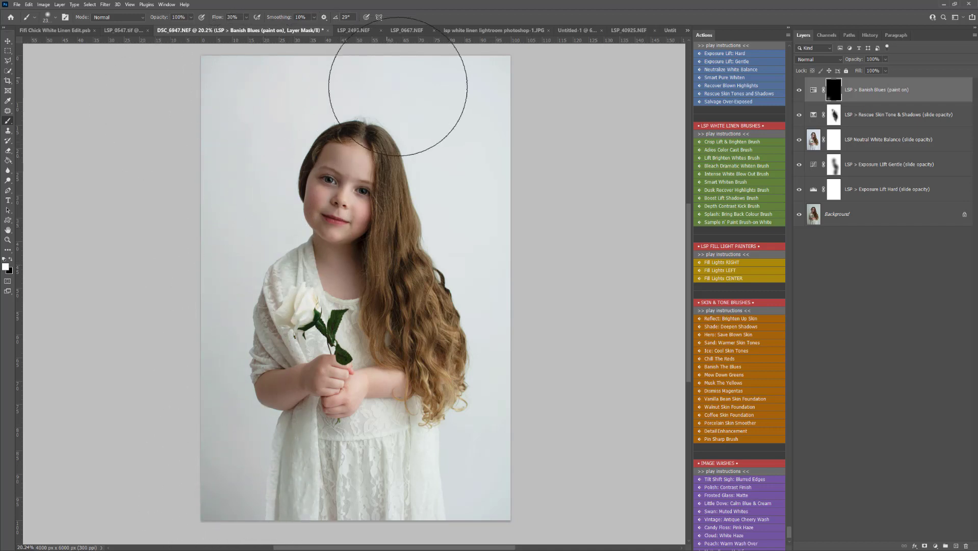
{"action": "mouse_move", "coordinate": [490, 447]}
{"action": "left_mouse_down"}
{"action": "mouse_move", "coordinate": [452, 83]}
{"action": "mouse_move", "coordinate": [186, 170]}
{"action": "mouse_move", "coordinate": [214, 81]}
{"action": "left_mouse_up"}
{"action": "mouse_move", "coordinate": [197, 288]}
{"action": "left_mouse_down"}
{"action": "mouse_move", "coordinate": [202, 474]}
{"action": "mouse_move", "coordinate": [170, 462]}
{"action": "mouse_move", "coordinate": [239, 491]}
{"action": "mouse_move", "coordinate": [224, 80]}
{"action": "left_mouse_up"}
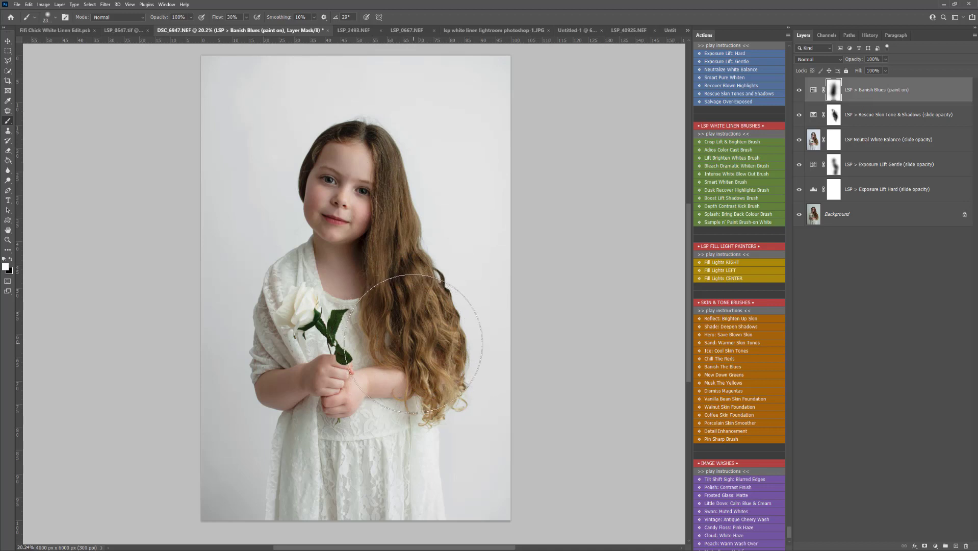
Step: Run the Lift Brighten Whites Brush action and paint its effect over the backdrop on both sides and along the lower edge
{"action": "scroll", "coordinate": [747, 309], "scroll_direction": "down", "scroll_amount": 3}
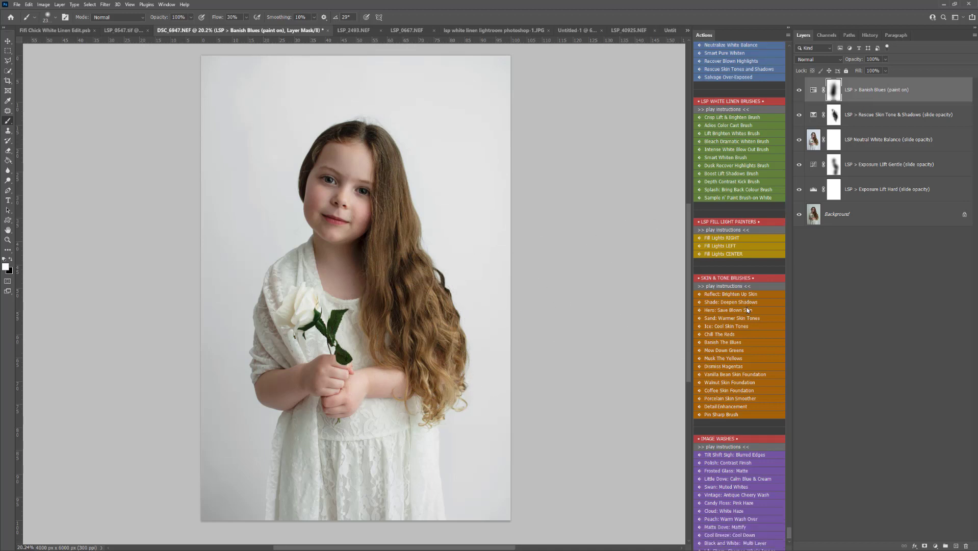
{"action": "left_click", "coordinate": [723, 130]}
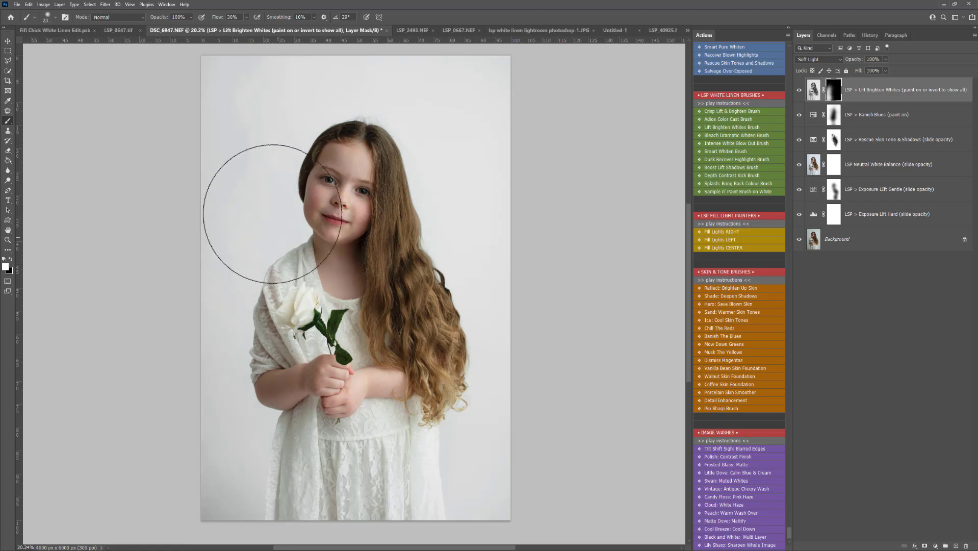
{"action": "mouse_move", "coordinate": [469, 275]}
{"action": "left_mouse_down"}
{"action": "mouse_move", "coordinate": [517, 387]}
{"action": "mouse_move", "coordinate": [492, 336]}
{"action": "left_mouse_up"}
{"action": "mouse_move", "coordinate": [233, 64]}
{"action": "left_mouse_down"}
{"action": "mouse_move", "coordinate": [200, 73]}
{"action": "mouse_move", "coordinate": [233, 54]}
{"action": "mouse_move", "coordinate": [195, 350]}
{"action": "mouse_move", "coordinate": [231, 483]}
{"action": "left_mouse_up"}
{"action": "mouse_move", "coordinate": [197, 523]}
{"action": "left_mouse_down"}
{"action": "mouse_move", "coordinate": [195, 491]}
{"action": "mouse_move", "coordinate": [201, 502]}
{"action": "mouse_move", "coordinate": [464, 481]}
{"action": "left_mouse_up"}
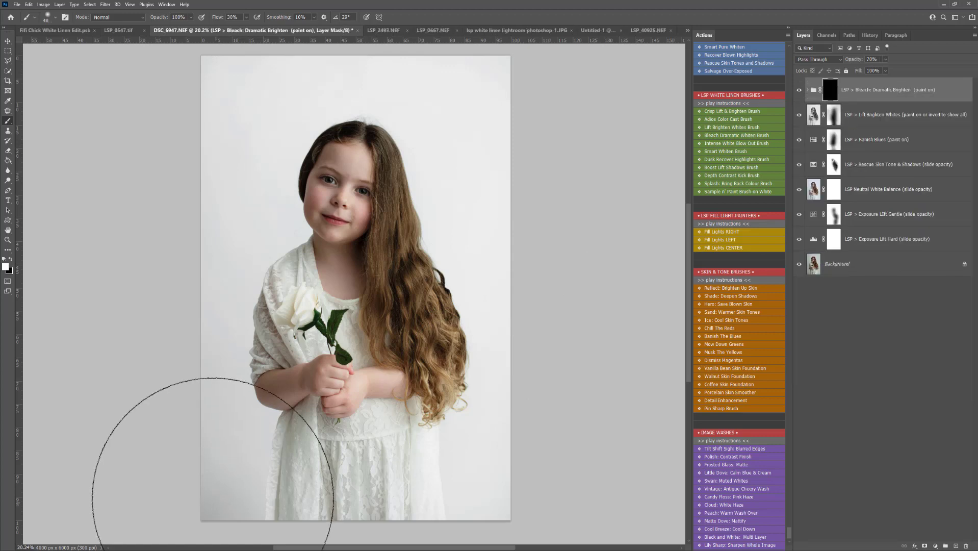
Step: Paint the Bleach: Dramatic Brighten effect onto the backdrop's lower-left corner and right side with a very large brush
{"action": "left_click_drag", "start_coordinate": [214, 494], "coordinate": [197, 514]}
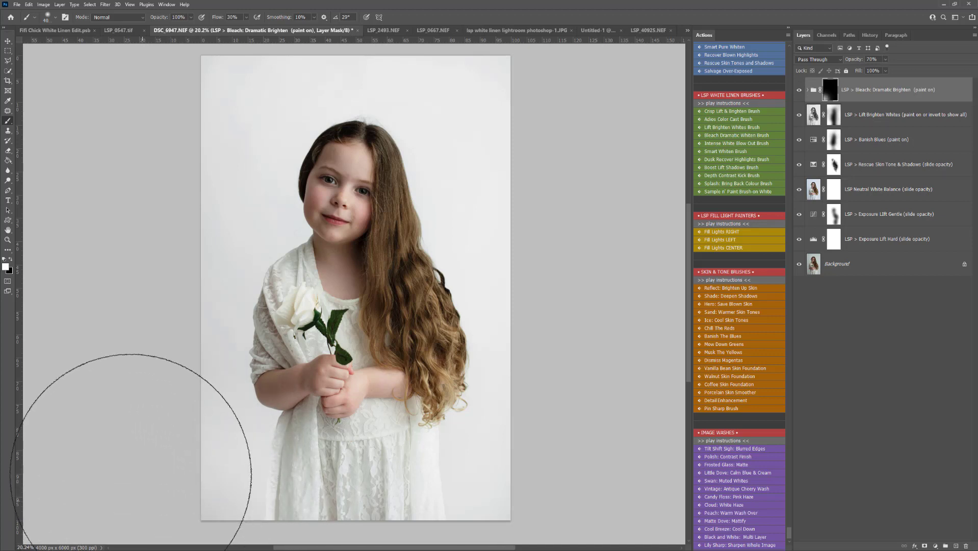
{"action": "left_click_drag", "start_coordinate": [476, 106], "coordinate": [522, 406]}
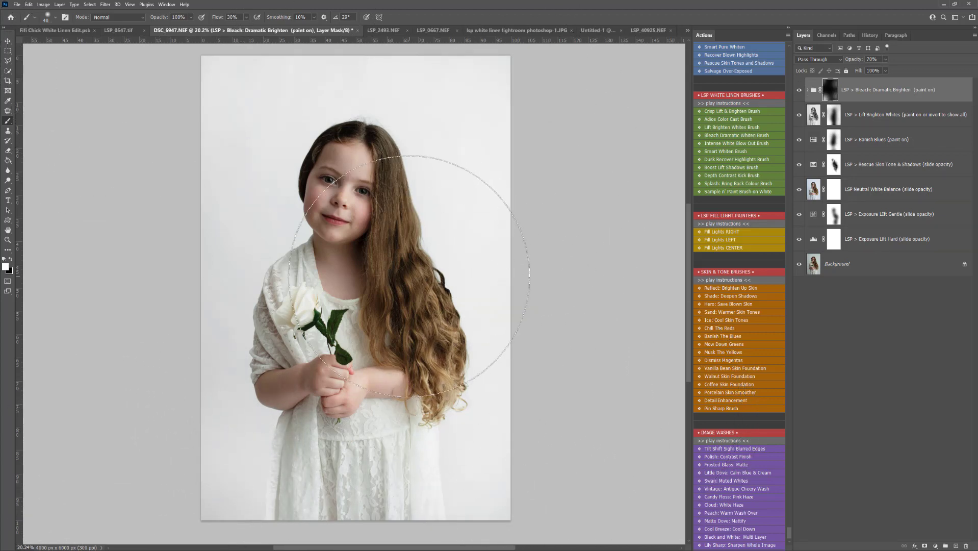
Step: Run the Reflect: Brighten Up Skin action, paint its effect over the girl's face and chest, and reduce the brush size
{"action": "left_click", "coordinate": [732, 286]}
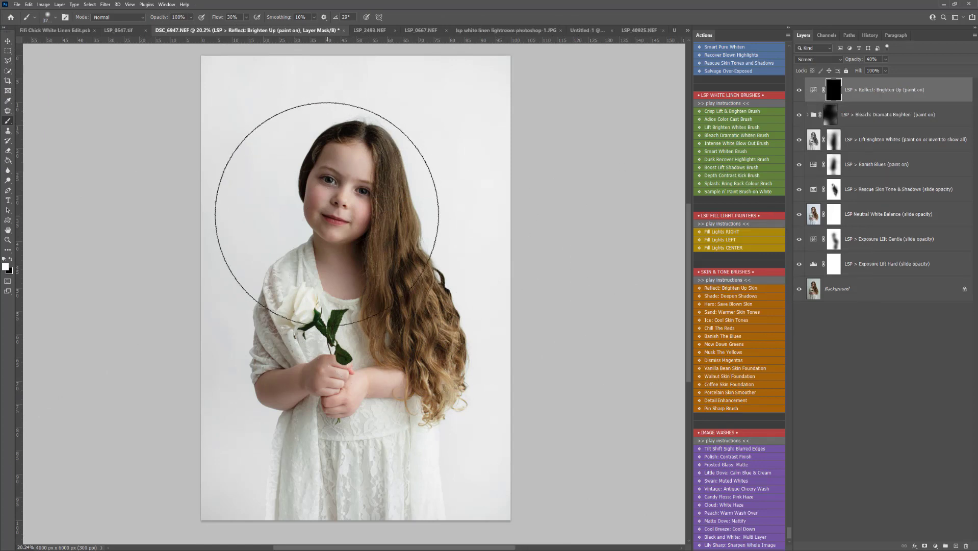
{"action": "mouse_move", "coordinate": [325, 208]}
{"action": "left_mouse_down"}
{"action": "mouse_move", "coordinate": [317, 202]}
{"action": "mouse_move", "coordinate": [336, 240]}
{"action": "mouse_move", "coordinate": [423, 295]}
{"action": "mouse_move", "coordinate": [384, 306]}
{"action": "mouse_move", "coordinate": [368, 296]}
{"action": "left_mouse_up"}
{"action": "key", "text": "["}
{"action": "key", "text": "["}
{"action": "key", "text": "["}
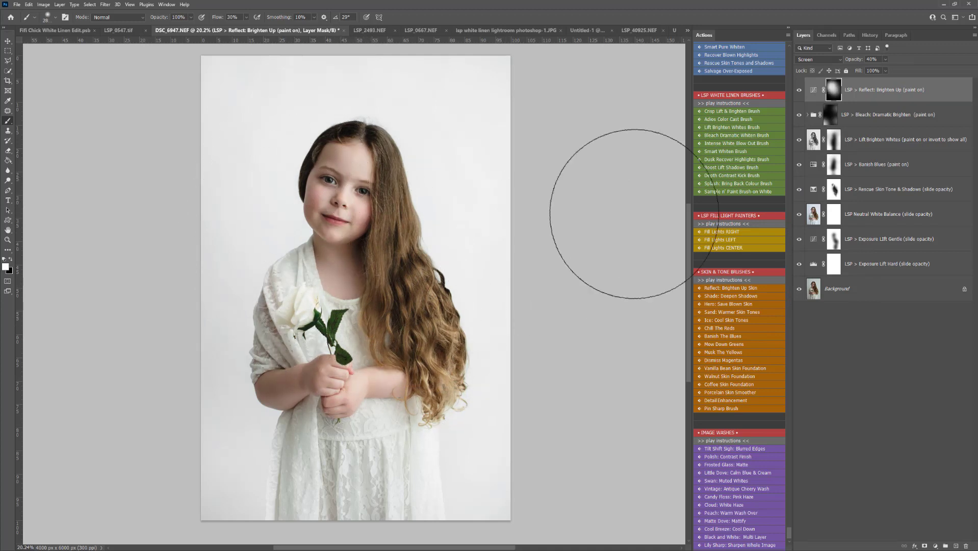
Step: Paint black on the Lift Brighten Whites and Banish Blues masks to clear both effects from the girl's face and hair
{"action": "left_click", "coordinate": [829, 121]}
{"action": "key", "text": "x"}
{"action": "left_click", "coordinate": [830, 144]}
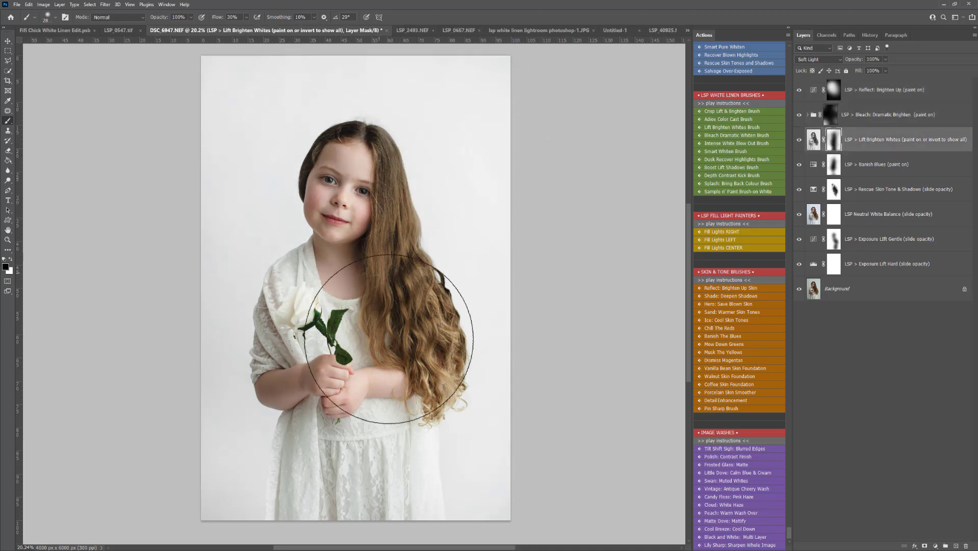
{"action": "left_click", "coordinate": [830, 170]}
{"action": "mouse_move", "coordinate": [326, 214]}
{"action": "left_mouse_down"}
{"action": "mouse_move", "coordinate": [352, 271]}
{"action": "mouse_move", "coordinate": [346, 192]}
{"action": "mouse_move", "coordinate": [366, 313]}
{"action": "mouse_move", "coordinate": [383, 325]}
{"action": "left_mouse_up"}
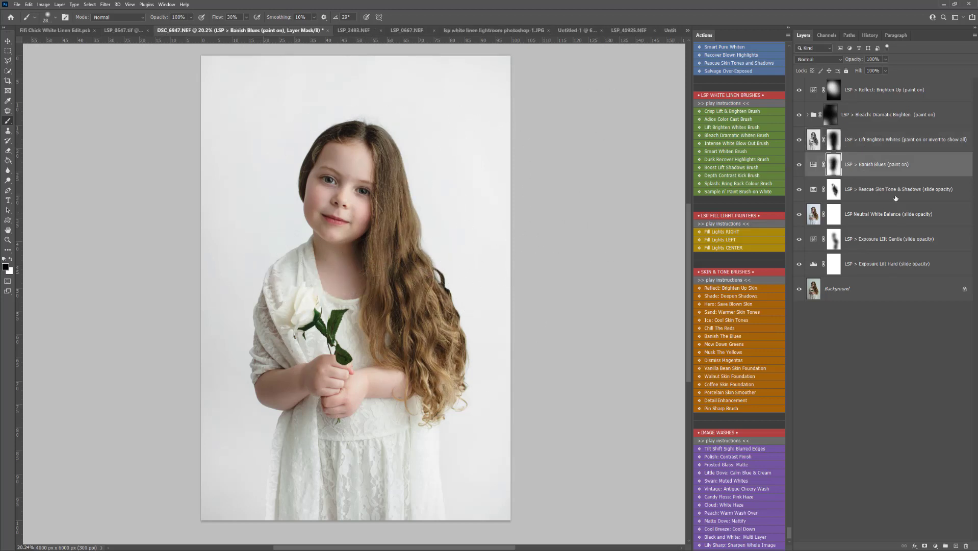
Step: Mask the Rescue Skin Tone & Shadows effect off the face and hair, and compare the edit with the original
{"action": "left_click", "coordinate": [834, 195]}
{"action": "left_click_drag", "start_coordinate": [345, 196], "coordinate": [342, 197]}
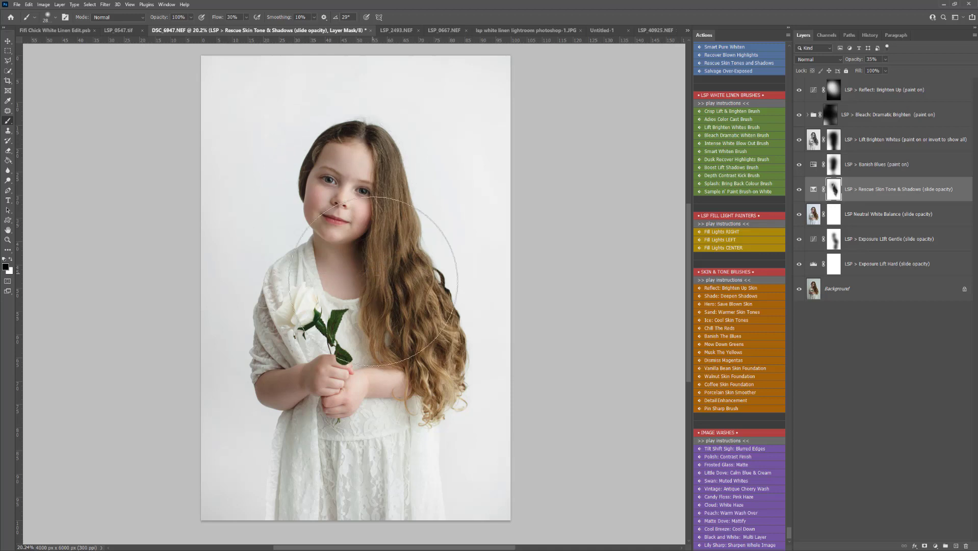
{"action": "mouse_move", "coordinate": [377, 288]}
{"action": "left_mouse_down"}
{"action": "mouse_move", "coordinate": [399, 324]}
{"action": "mouse_move", "coordinate": [427, 303]}
{"action": "mouse_move", "coordinate": [442, 319]}
{"action": "left_mouse_up"}
{"action": "left_click_drag", "start_coordinate": [786, 132], "coordinate": [798, 91]}
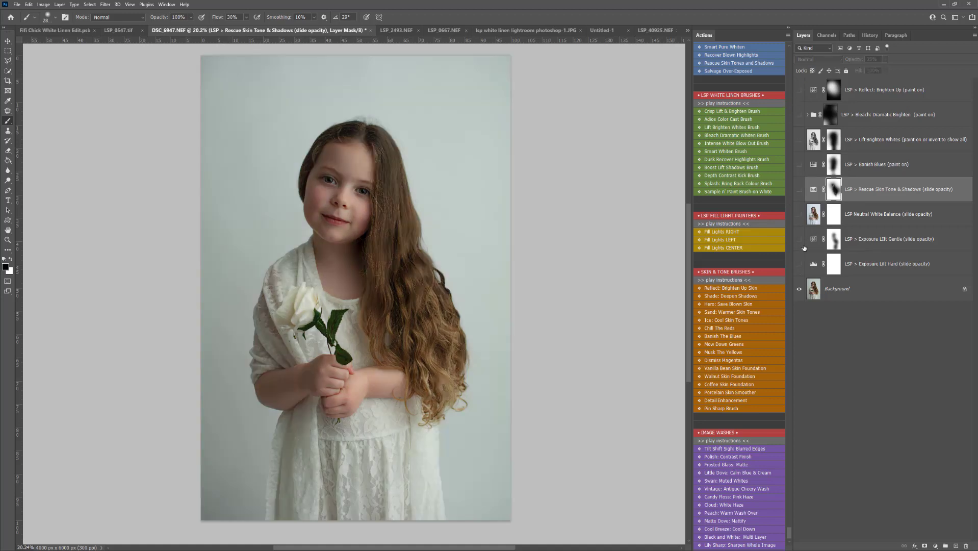
{"action": "left_click", "coordinate": [805, 89]}
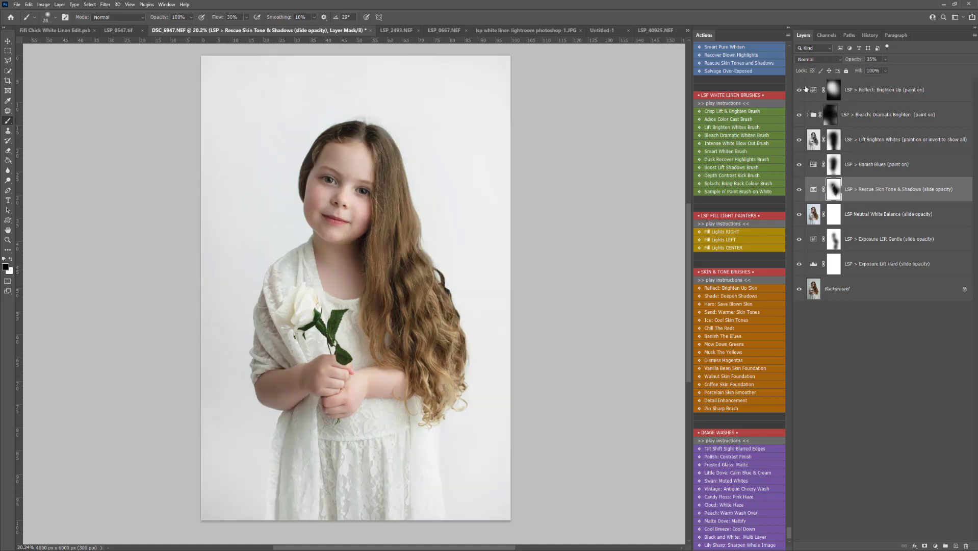
Step: Run the Mow Down Greens action above the Reflect: Brighten Up layer and paint its effect over the dress and rose
{"action": "left_click", "coordinate": [859, 90]}
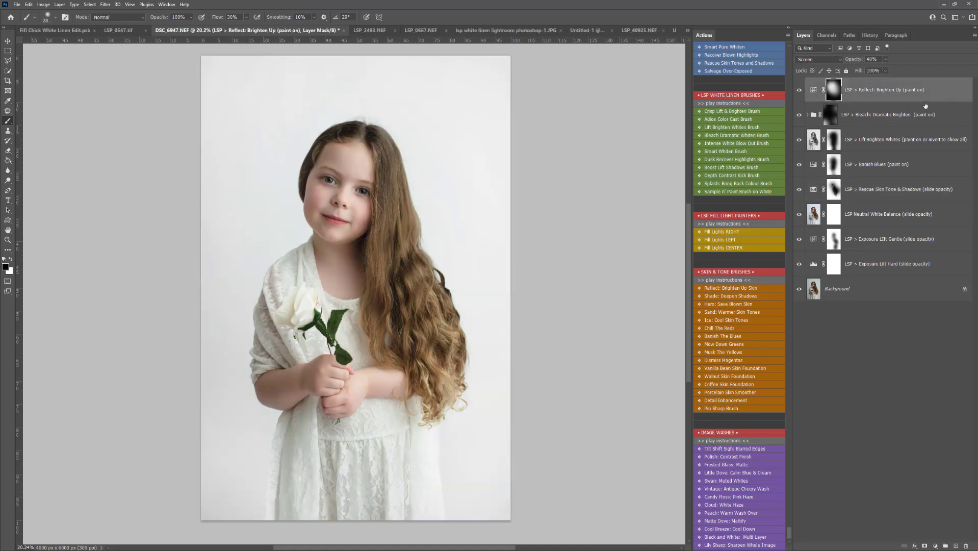
{"action": "left_click", "coordinate": [919, 101]}
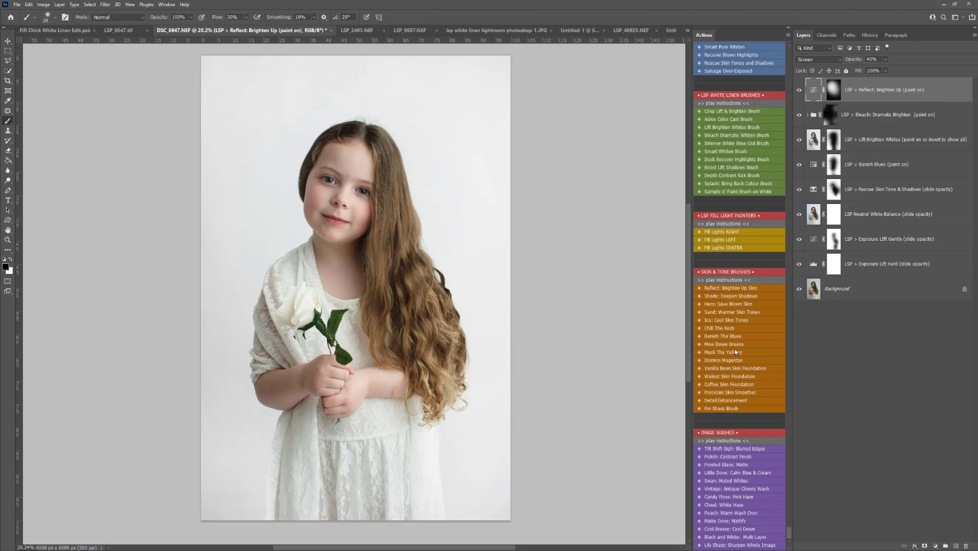
{"action": "left_click", "coordinate": [729, 343]}
{"action": "mouse_move", "coordinate": [371, 463]}
{"action": "left_mouse_down"}
{"action": "mouse_move", "coordinate": [376, 387]}
{"action": "mouse_move", "coordinate": [355, 487]}
{"action": "mouse_move", "coordinate": [362, 535]}
{"action": "mouse_move", "coordinate": [356, 517]}
{"action": "left_mouse_up"}
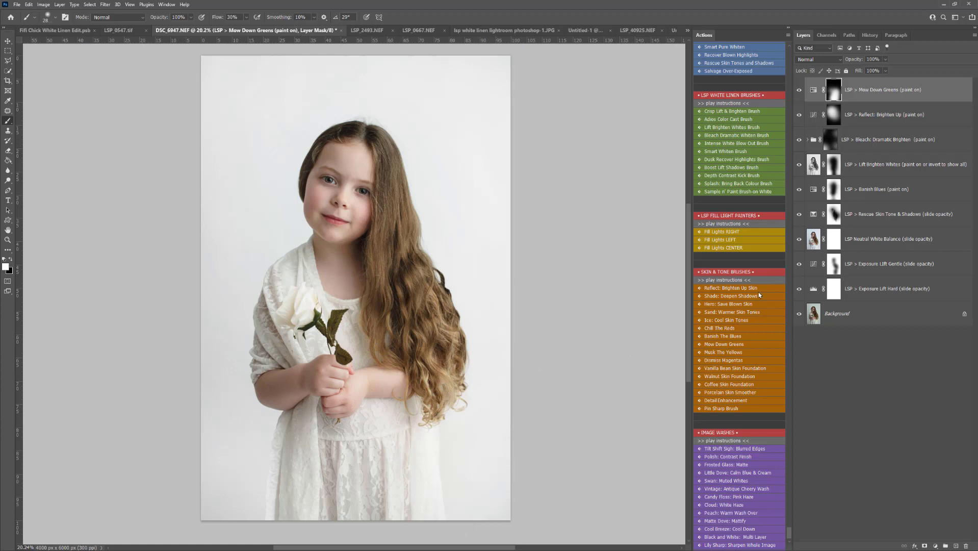
Step: Run the Walnut Skin Foundation action and paint its effect onto the girl's face, chest, arms and hands with a much smaller brush
{"action": "left_click", "coordinate": [716, 378]}
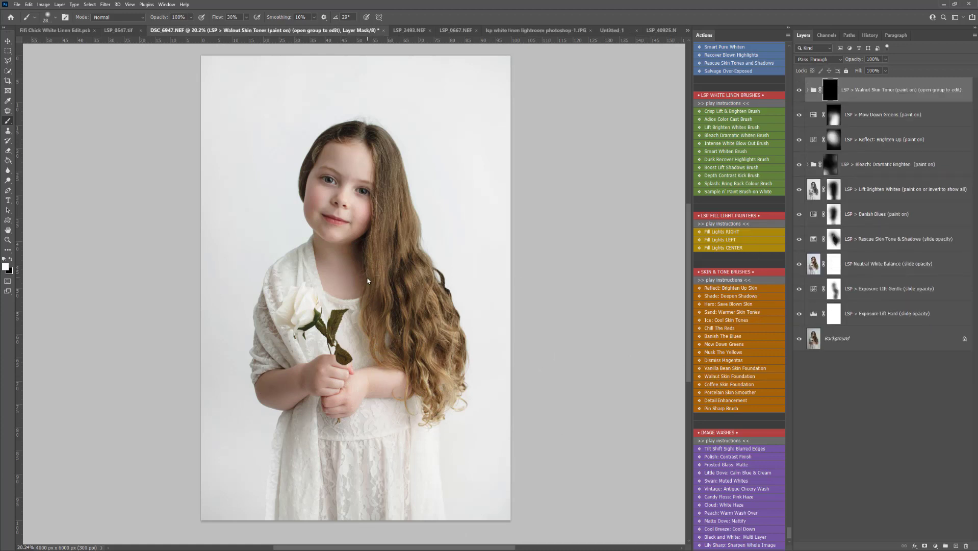
{"action": "key", "text": "["}
{"action": "key", "text": "["}
{"action": "key", "text": "["}
{"action": "key", "text": "["}
{"action": "key", "text": "["}
{"action": "key", "text": "["}
{"action": "key", "text": "["}
{"action": "key", "text": "["}
{"action": "key", "text": "["}
{"action": "key", "text": "["}
{"action": "key", "text": "["}
{"action": "key", "text": "["}
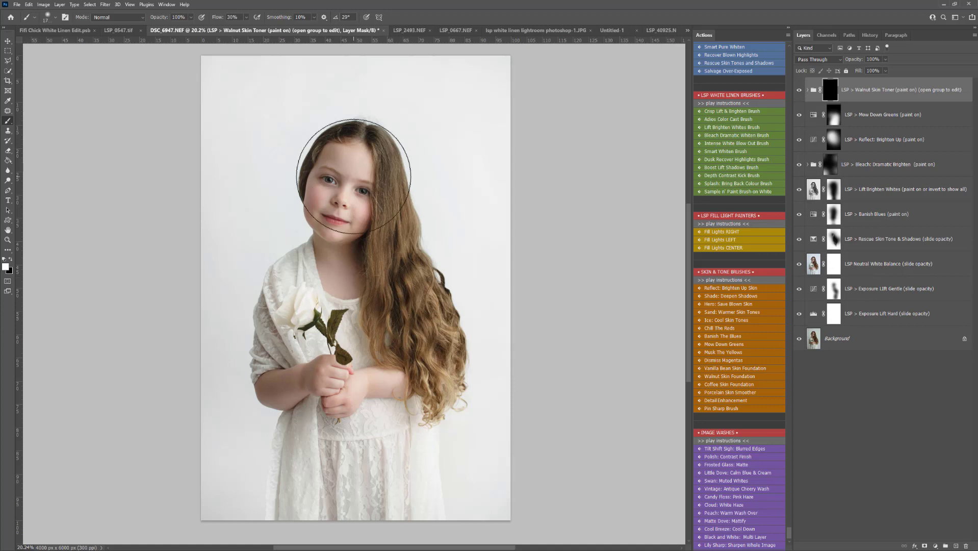
{"action": "key", "text": "["}
{"action": "key", "text": "["}
{"action": "key", "text": "["}
{"action": "key", "text": "["}
{"action": "key", "text": "["}
{"action": "key", "text": "["}
{"action": "key", "text": "["}
{"action": "key", "text": "["}
{"action": "key", "text": "["}
{"action": "mouse_move", "coordinate": [355, 164]}
{"action": "left_mouse_down"}
{"action": "mouse_move", "coordinate": [347, 300]}
{"action": "mouse_move", "coordinate": [358, 300]}
{"action": "left_mouse_up"}
{"action": "left_click_drag", "start_coordinate": [415, 398], "coordinate": [409, 386]}
{"action": "left_click_drag", "start_coordinate": [308, 401], "coordinate": [291, 377]}
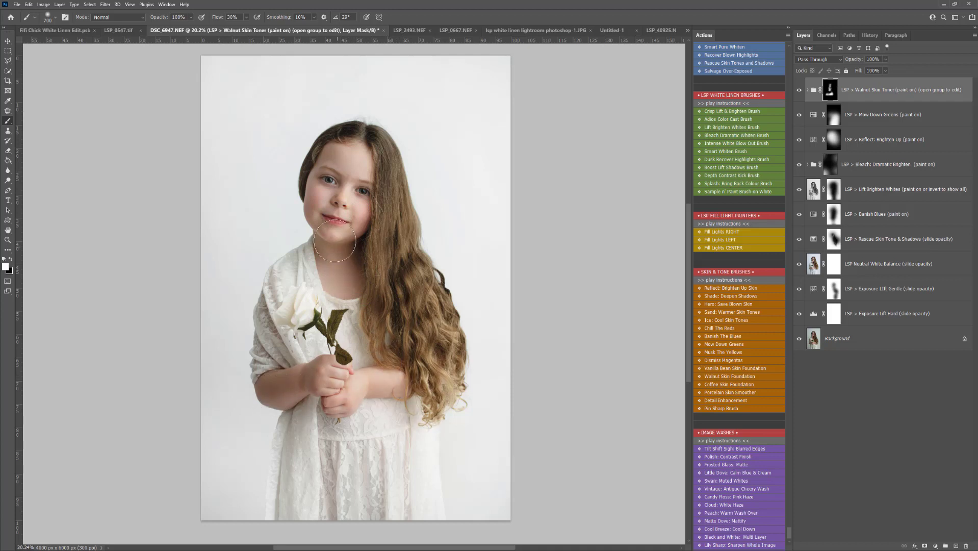
Step: Run the Swan: Muted Whites action, set its group opacity to 15%, and compare the edit with the original
{"action": "scroll", "coordinate": [732, 353], "scroll_direction": "down", "scroll_amount": 2}
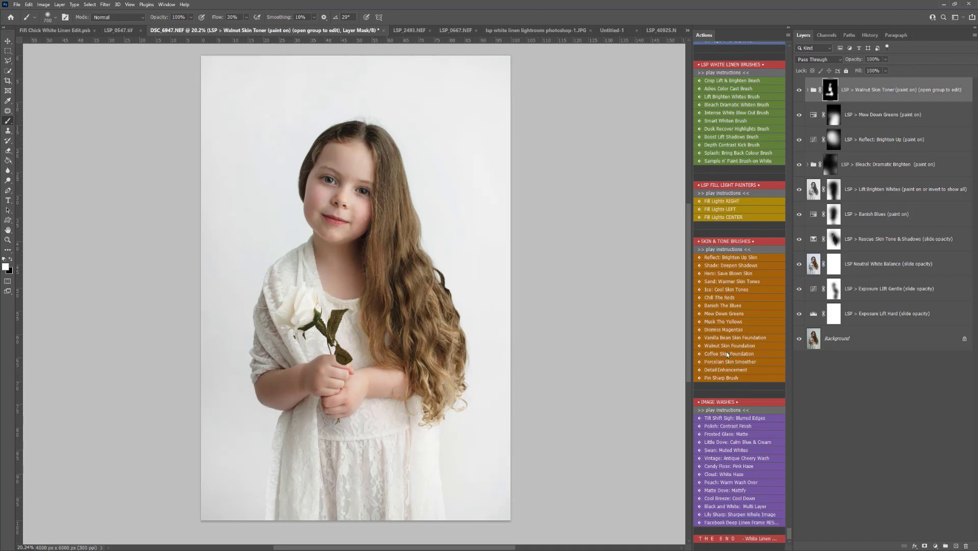
{"action": "left_click", "coordinate": [731, 353]}
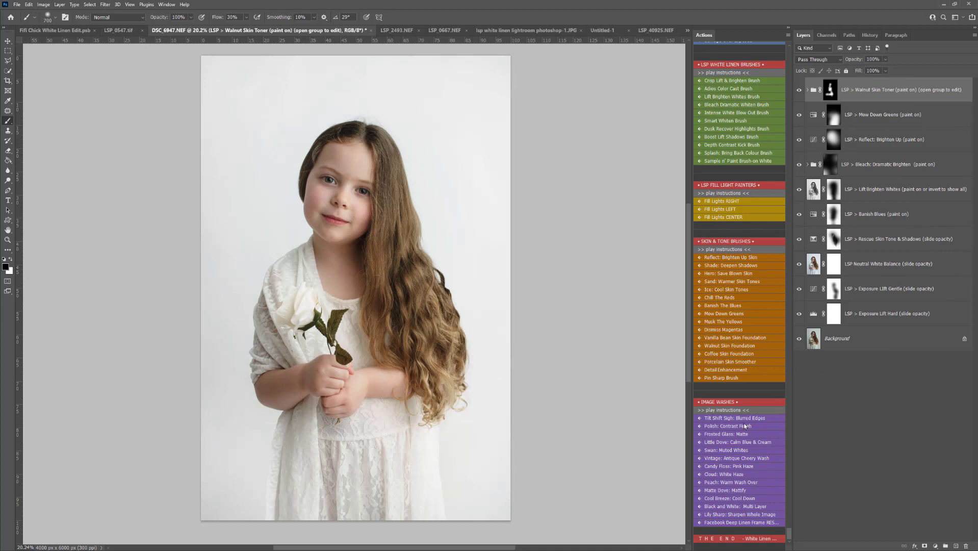
{"action": "left_click", "coordinate": [731, 452]}
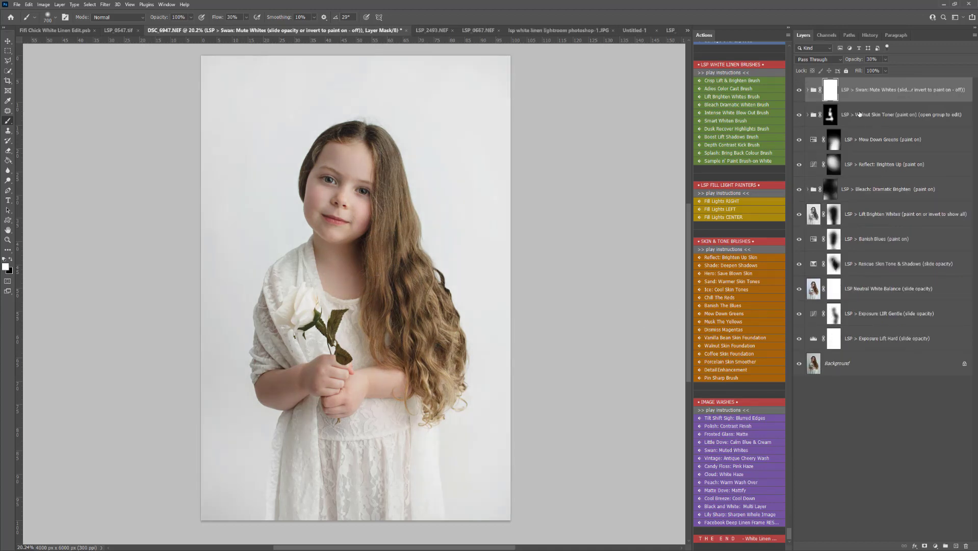
{"action": "mouse_move", "coordinate": [887, 60]}
{"action": "left_mouse_down"}
{"action": "mouse_move", "coordinate": [878, 71]}
{"action": "mouse_move", "coordinate": [888, 74]}
{"action": "left_mouse_up"}
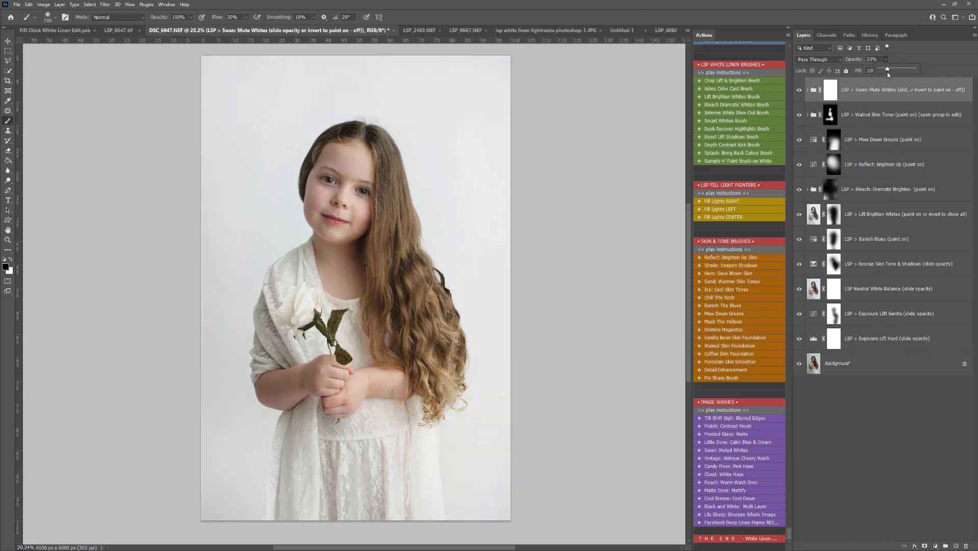
{"action": "left_click", "coordinate": [881, 95]}
{"action": "left_click_drag", "start_coordinate": [799, 338], "coordinate": [801, 212]}
{"action": "left_click_drag", "start_coordinate": [795, 102], "coordinate": [799, 92]}
{"action": "left_click_drag", "start_coordinate": [799, 338], "coordinate": [799, 87]}
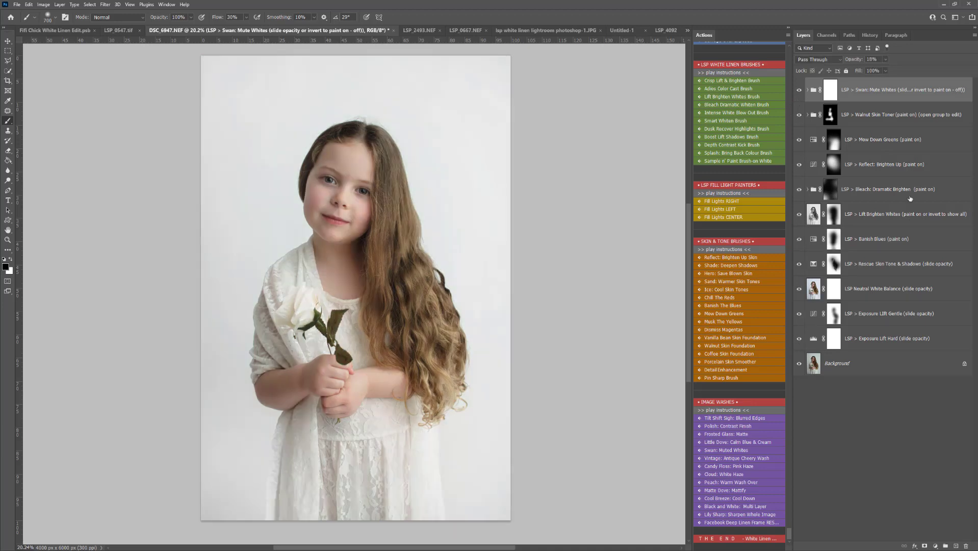